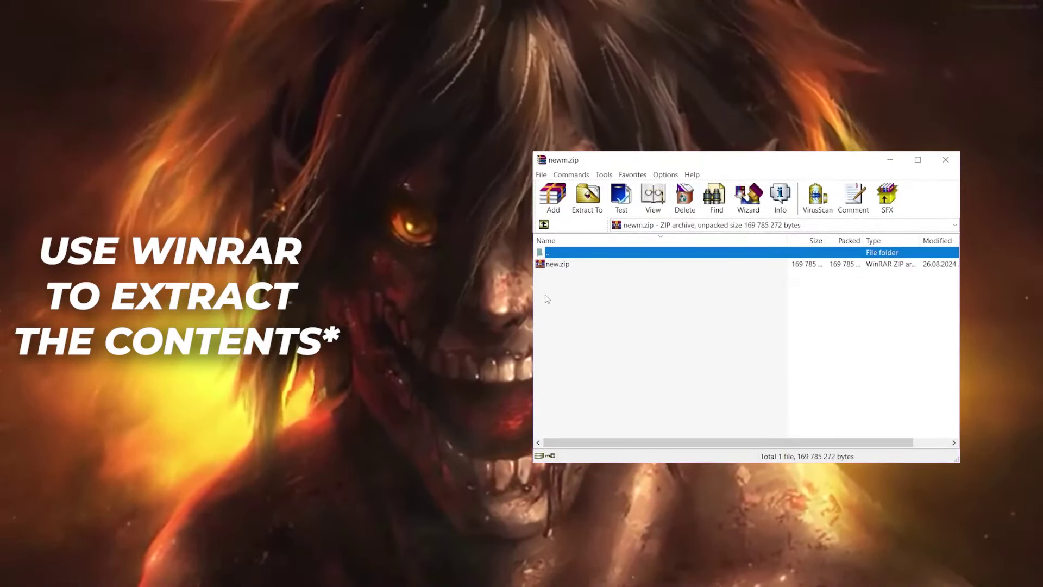
# Open the nested new.zip and extract its password-protected new folder to the desktop.
pyautogui.click(556, 265)
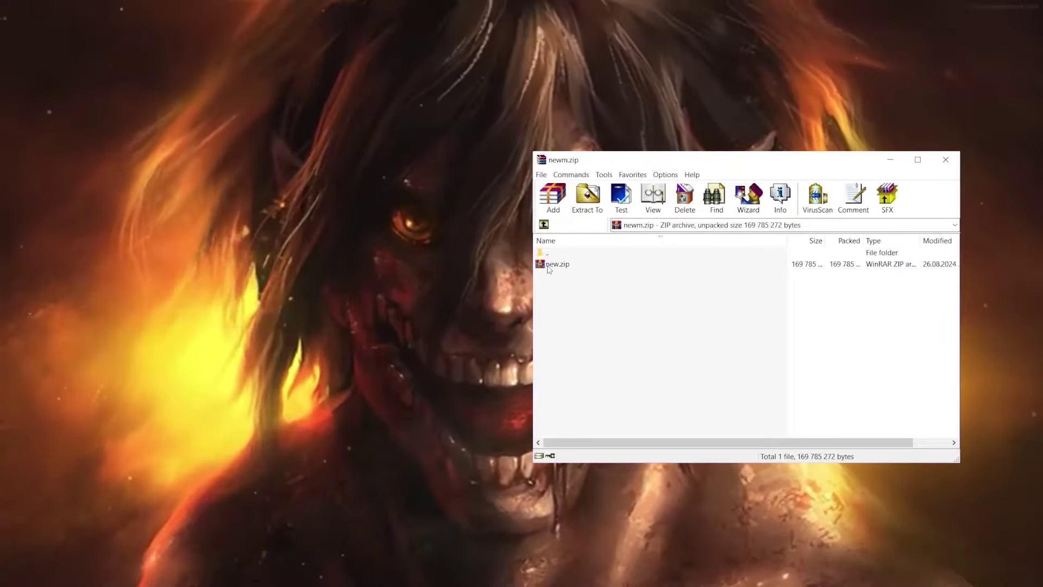
pyautogui.doubleClick(554, 265)
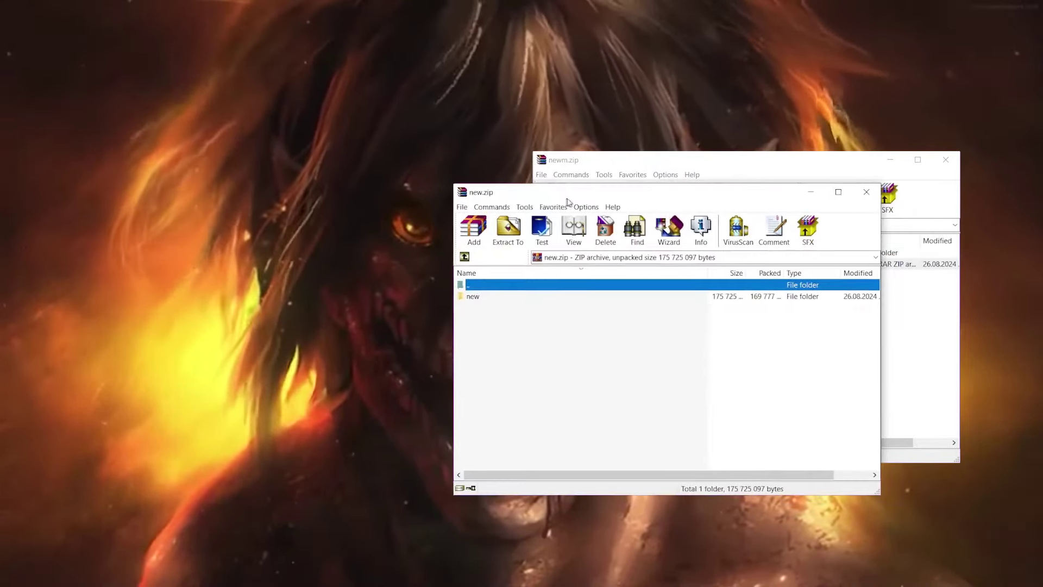
pyautogui.moveTo(484, 300); pyautogui.dragTo(380, 299)
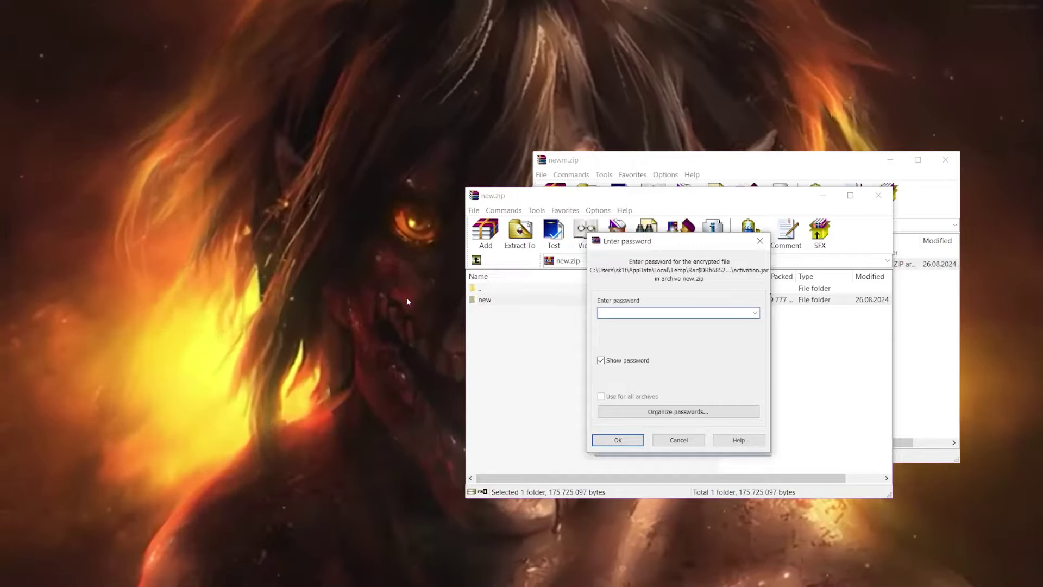
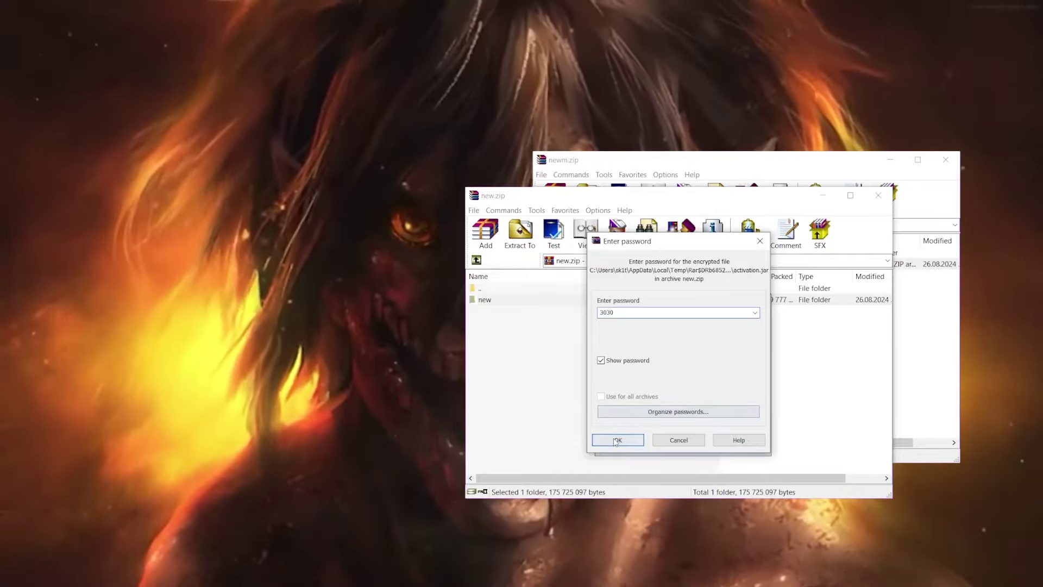
pyautogui.press('Return')
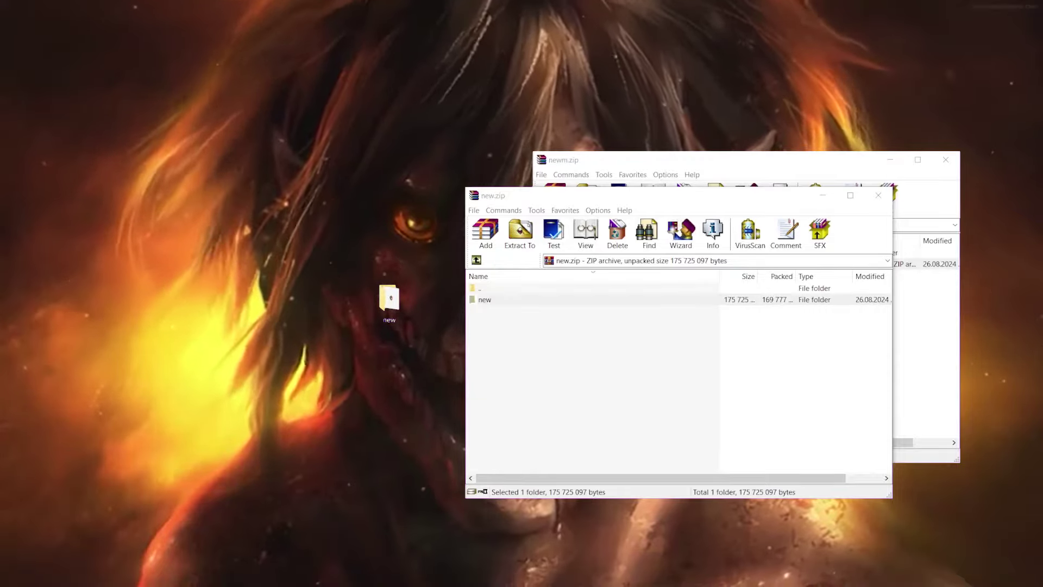
# Open the extracted new folder on the desktop and run NewInst.exe.
pyautogui.doubleClick(389, 299)
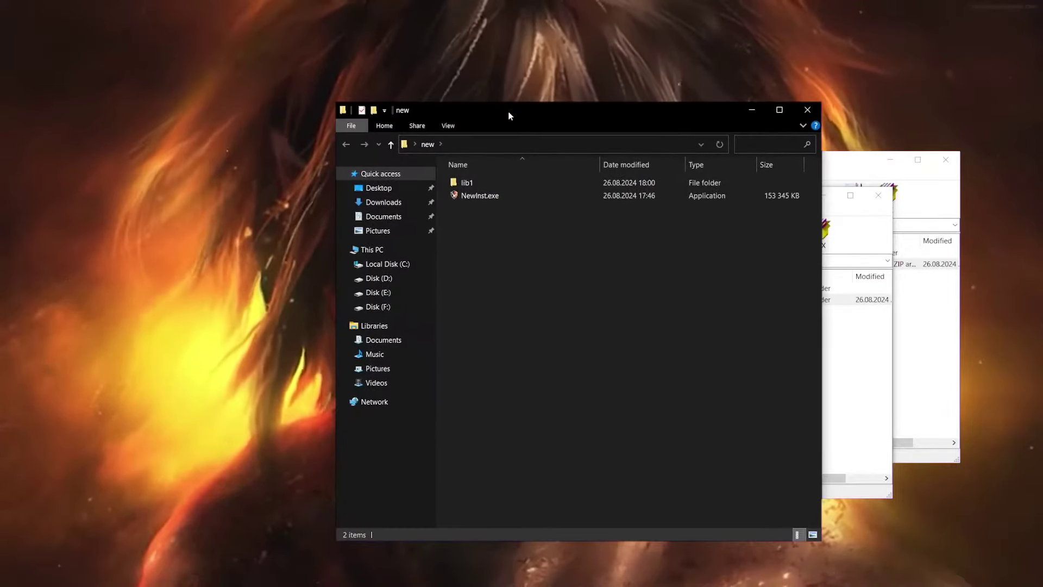
pyautogui.click(502, 201)
pyautogui.doubleClick(503, 201)
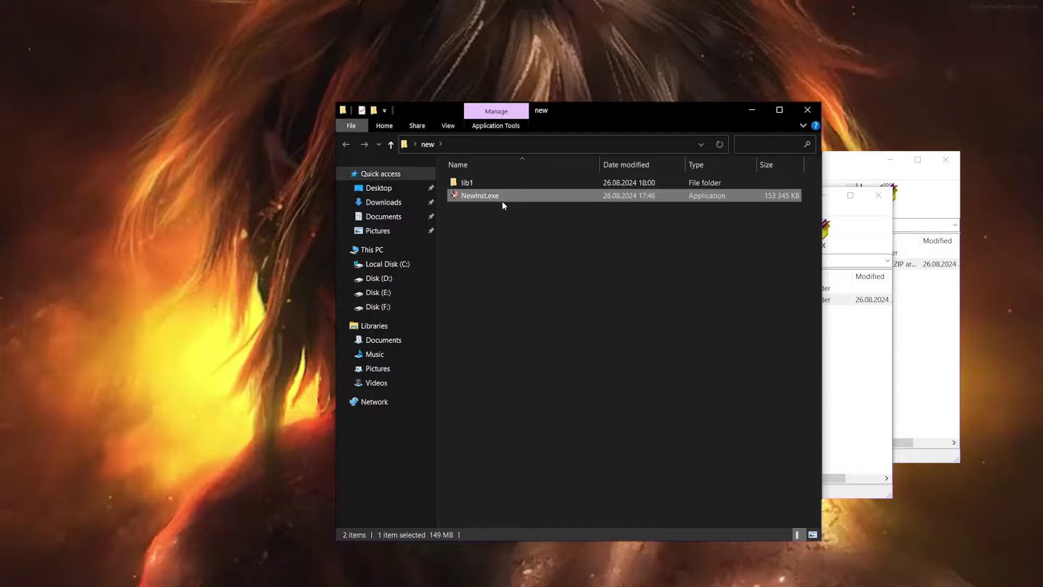